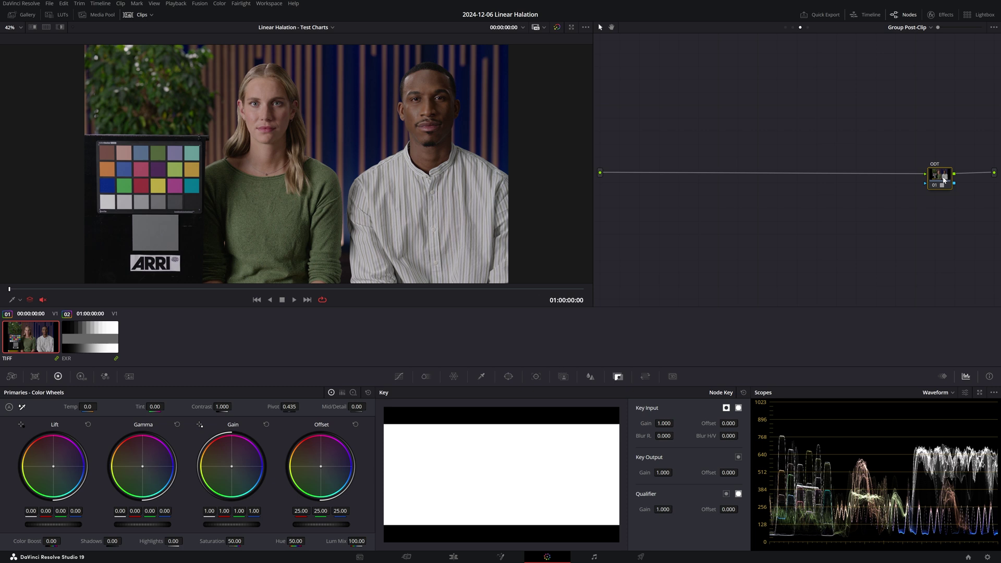
- Add two serial nodes before the ODT node in the group post-clip graph and space them out ahead of it
key("shift+s")
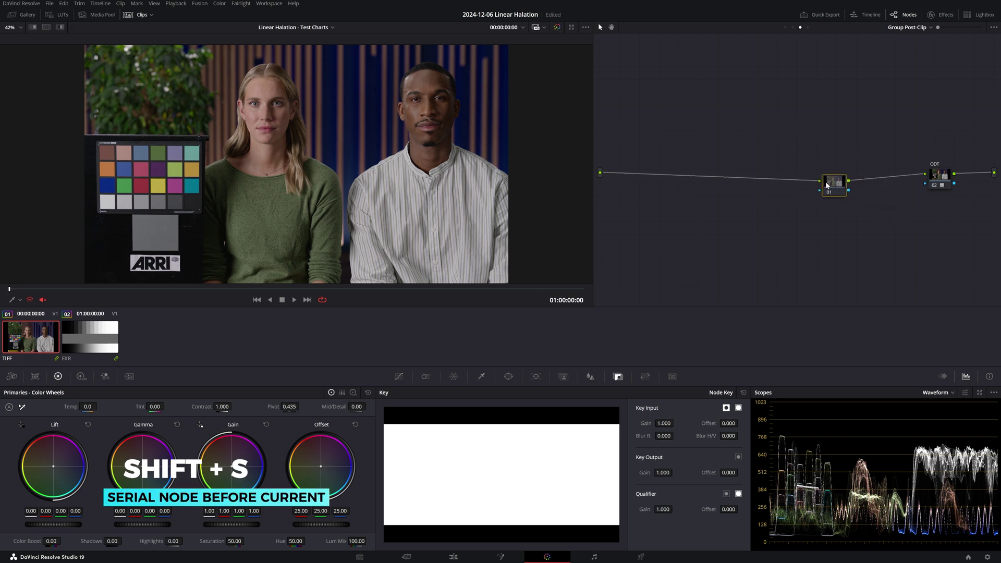
key("alt+s")
left_click_drag(866, 204, 748, 181)
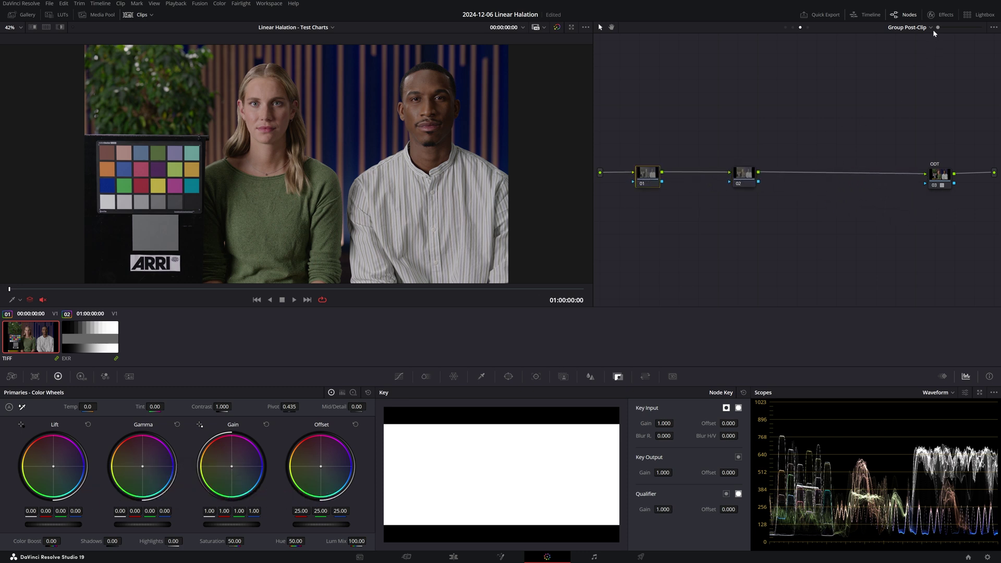
- Apply a Color Space Transform to the first node with input color space ARRI Wide Gamut 3 and input gamma ARRI LogC3
left_click(949, 15)
left_click_drag(898, 88, 618, 179)
left_click(918, 85)
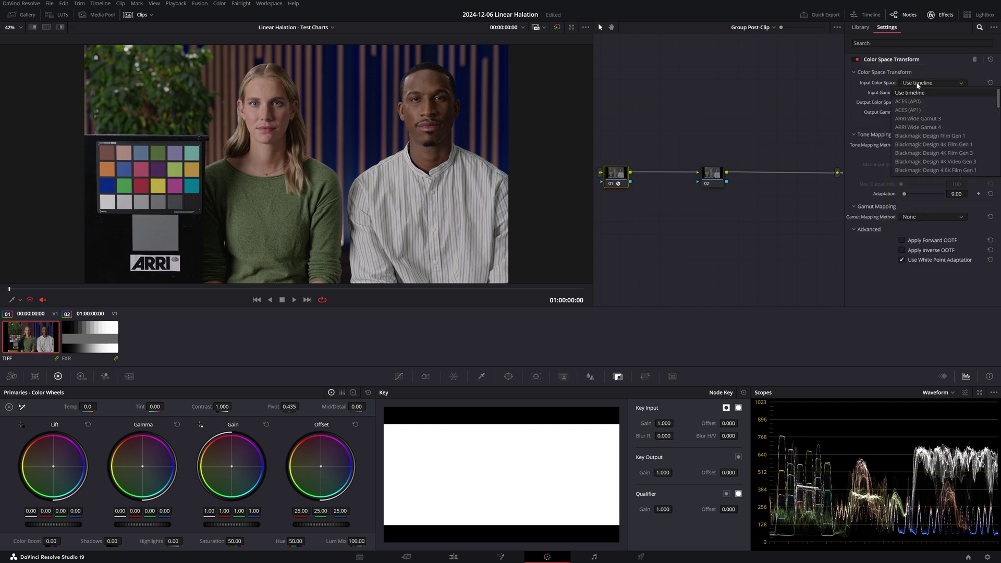
left_click(917, 118)
left_click(920, 93)
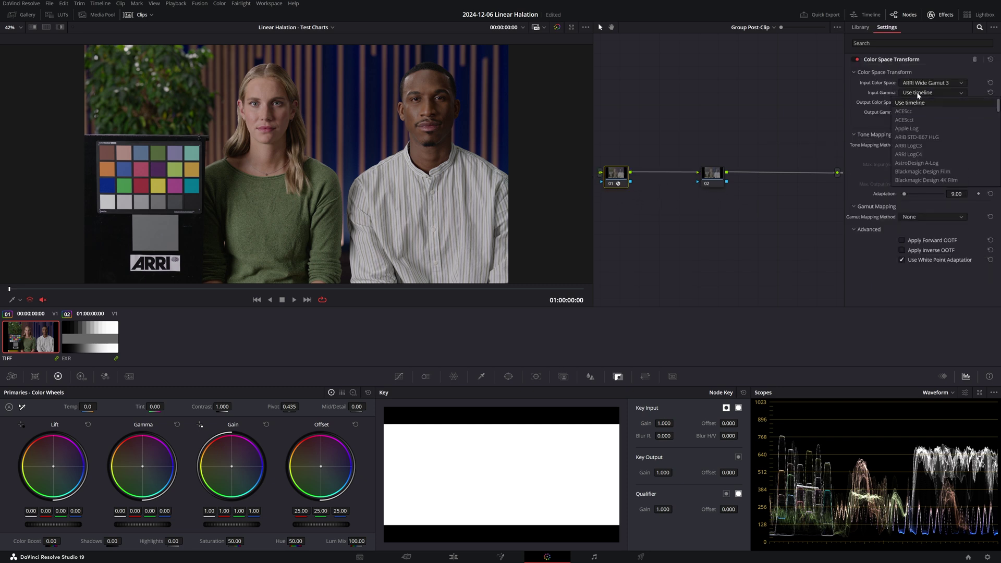
left_click(914, 145)
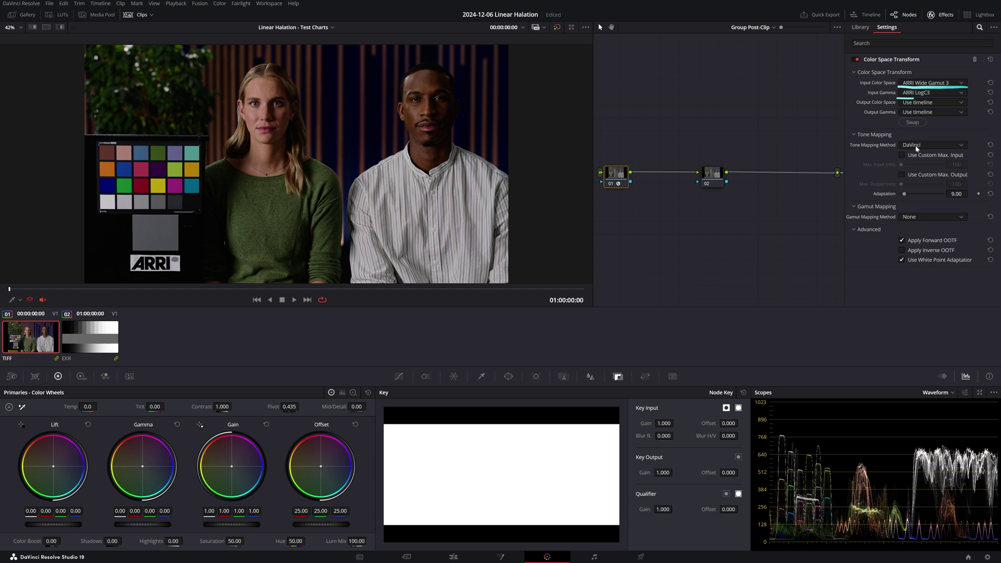
- Set the transform's output to ARRI Wide Gamut 3 and Linear, with tone mapping None and white point adaptation off
left_click(926, 103)
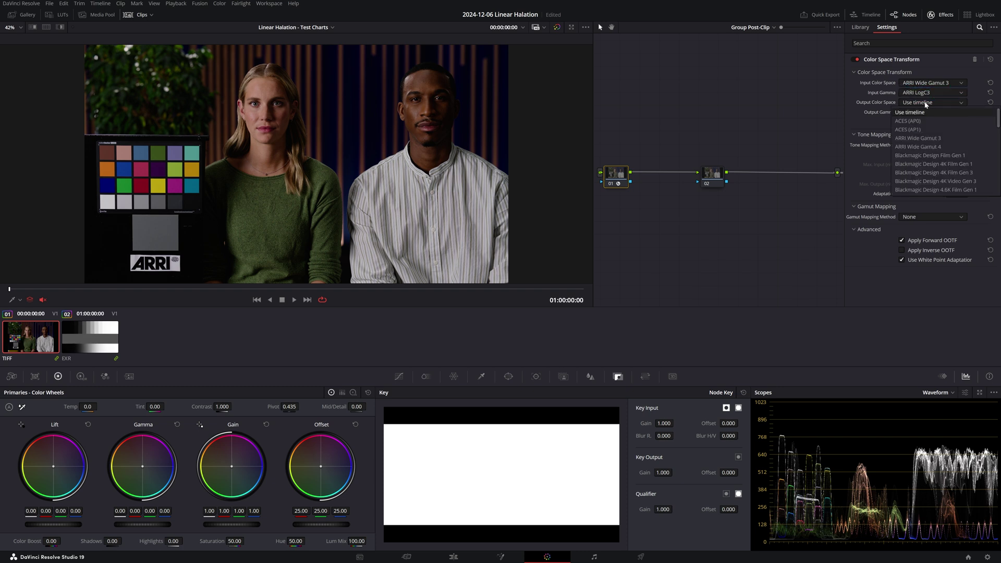
left_click(922, 137)
left_click(930, 112)
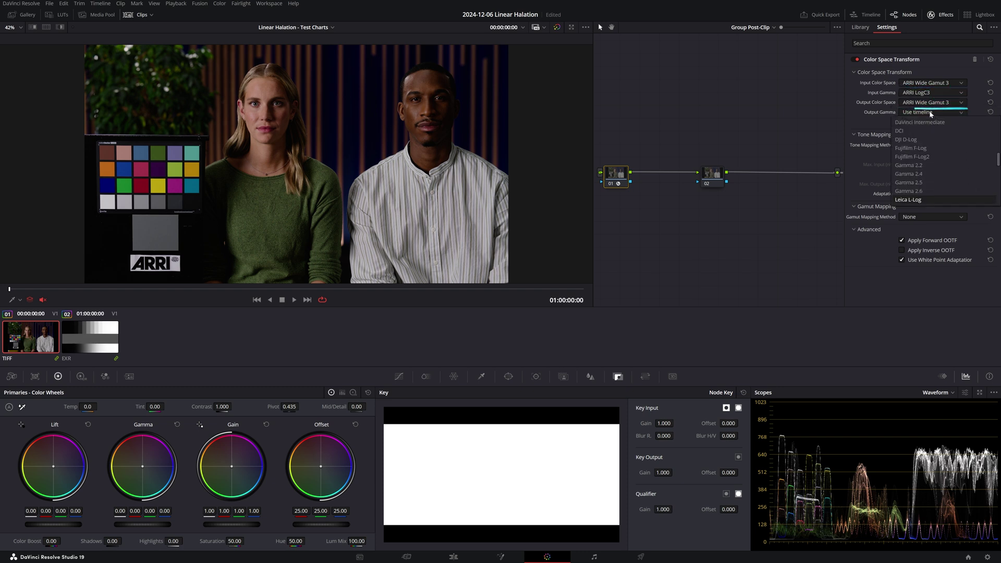
left_click(907, 199)
left_click(927, 146)
left_click(914, 155)
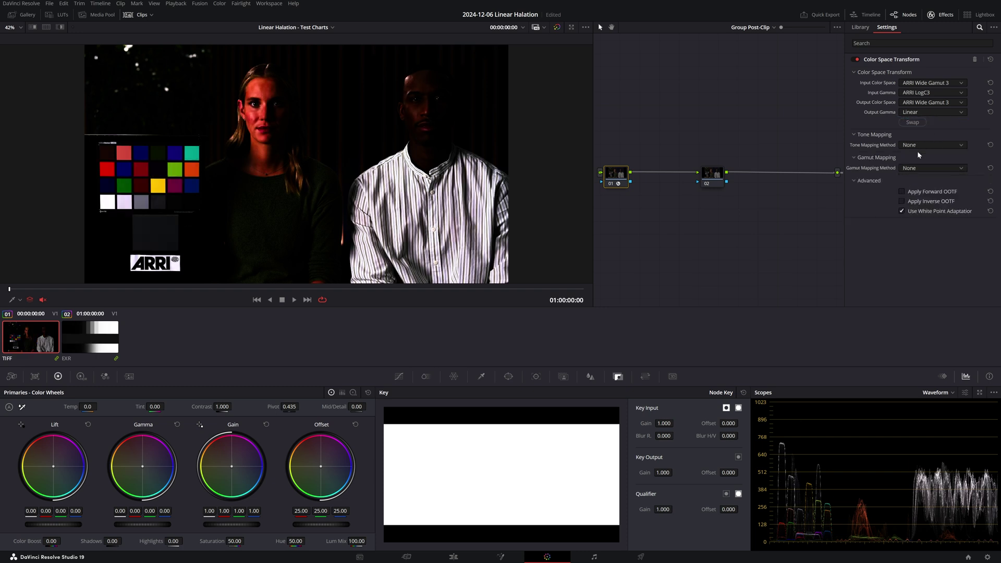
left_click(902, 211)
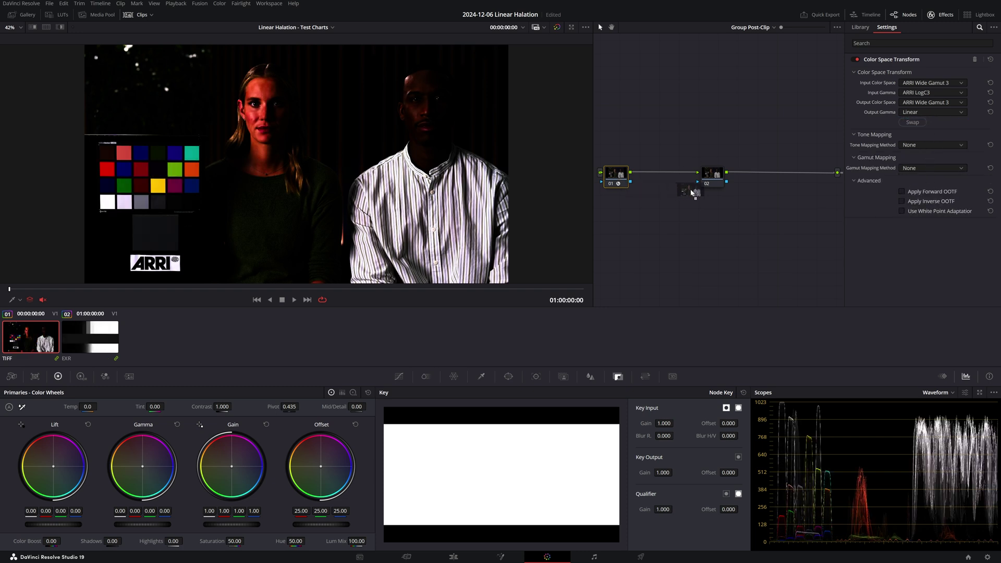
- Copy the first node's Color Space Transform to the second node and swap its input and output settings
left_click(712, 177)
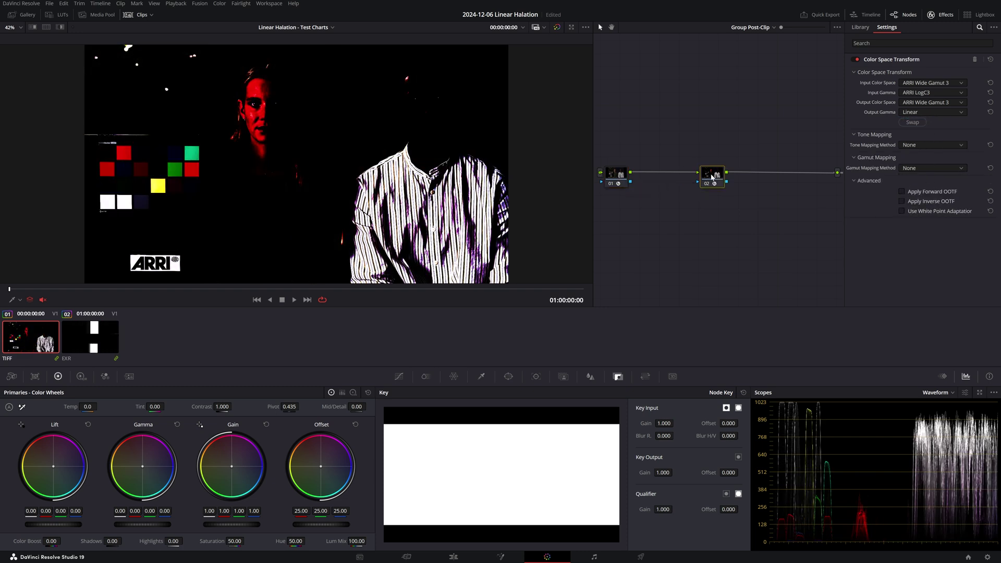
left_click(913, 122)
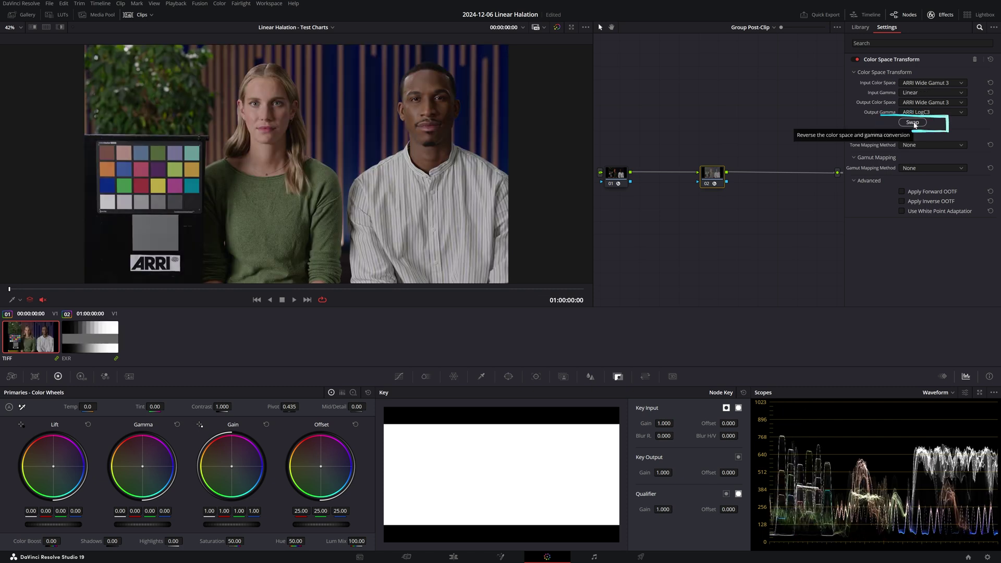
left_click(941, 14)
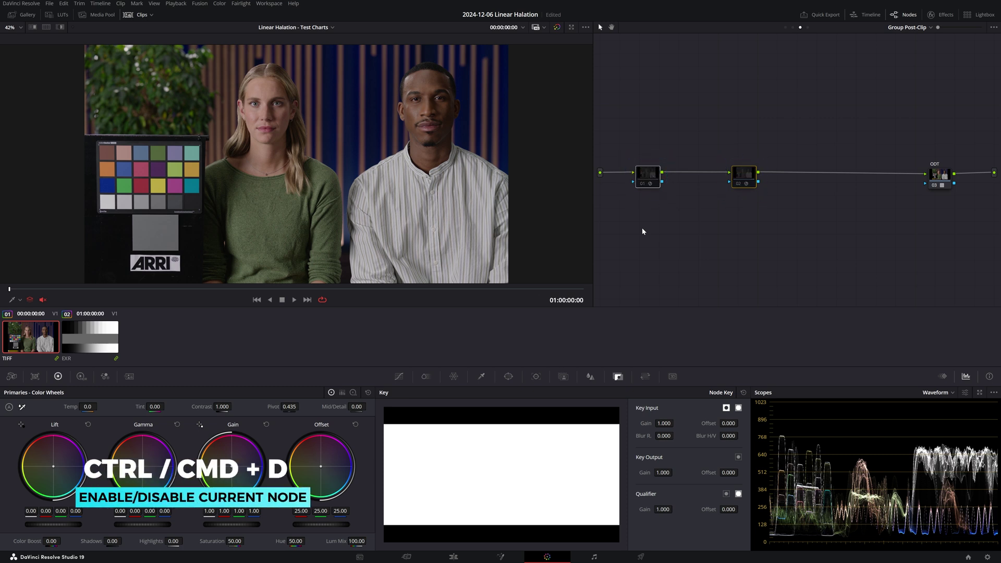
- Label the two transform nodes "->Linear" and "->LogC3", and move the second one next to the ODT node
left_click(649, 177)
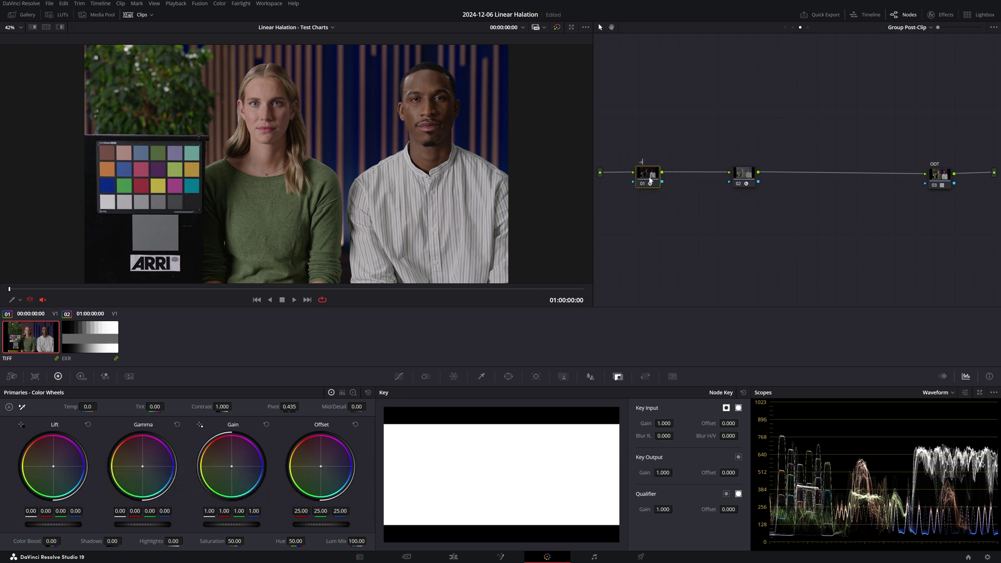
key("Tab")
left_click_drag(747, 181, 900, 182)
- Add a serial node after the ->Linear node and a parallel branch below it joined through a layer mixer
left_click(644, 183)
key("alt+s")
mouse_move(705, 176)
left_mouse_down()
mouse_move(710, 156)
mouse_move(856, 182)
left_mouse_up()
key("alt+l")
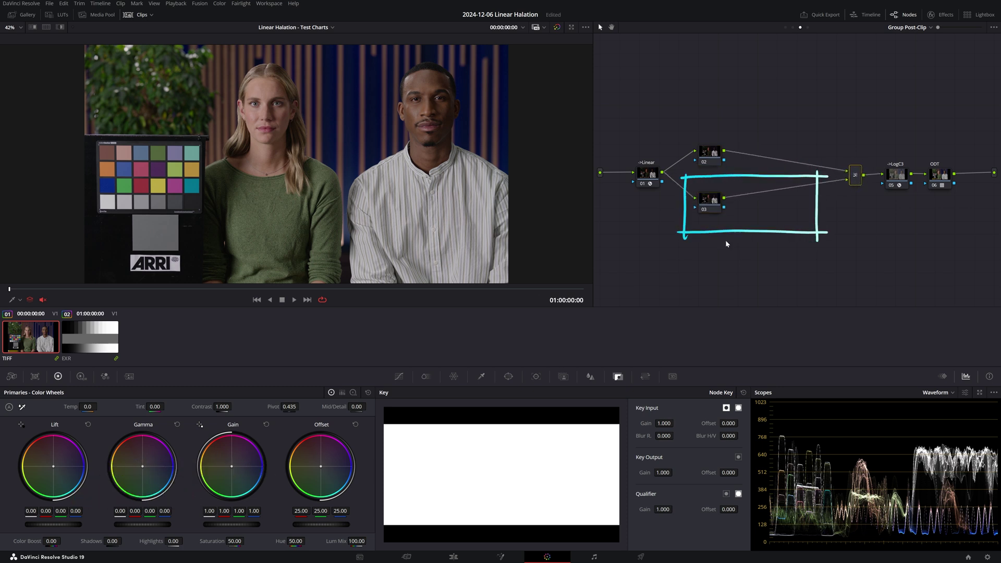
- Set the layer mixer's composite mode to Add and label the upper branch node "Null"
right_click(855, 176)
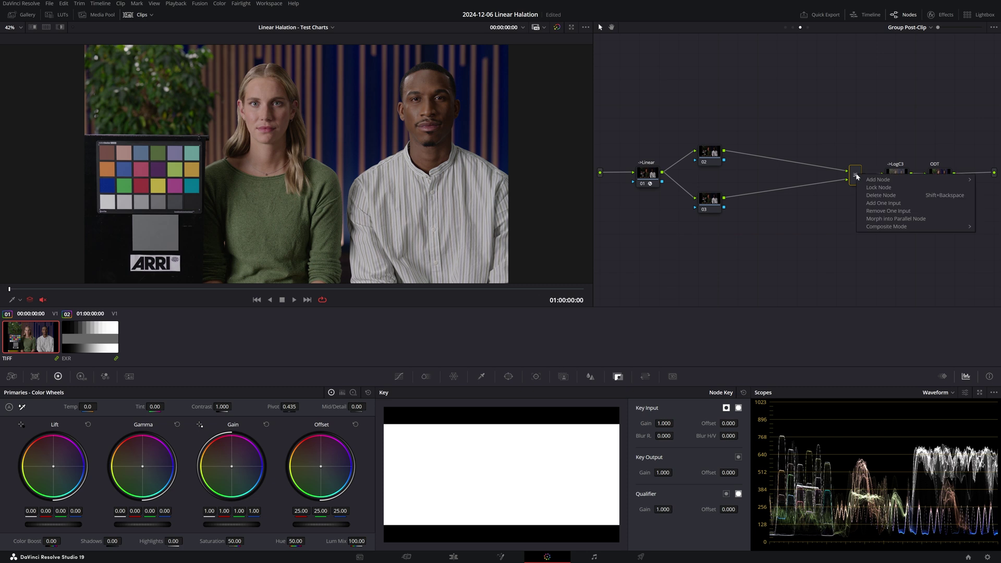
mouse_move(868, 227)
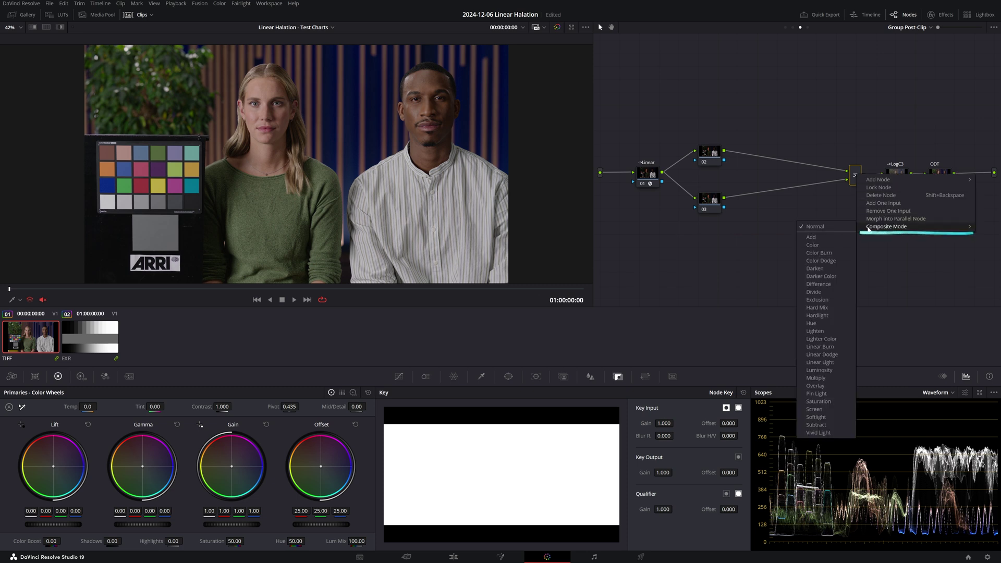
left_click(811, 237)
left_click(718, 155)
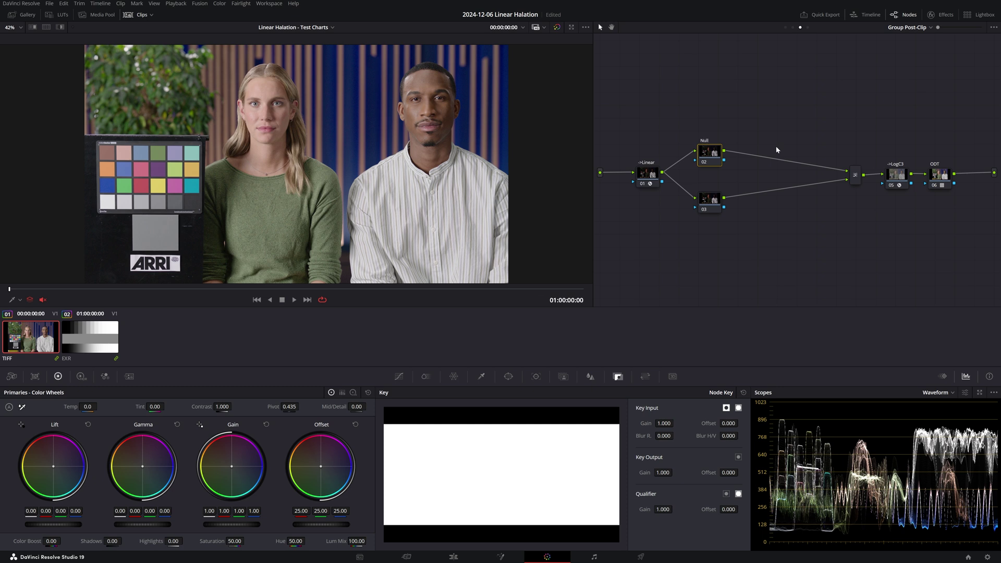
- Isolate the lower branch node's highlights by lowering its custom curve's white point and pulling a second point to zero, and label it "Selector"
left_click(711, 204)
key("shift+h")
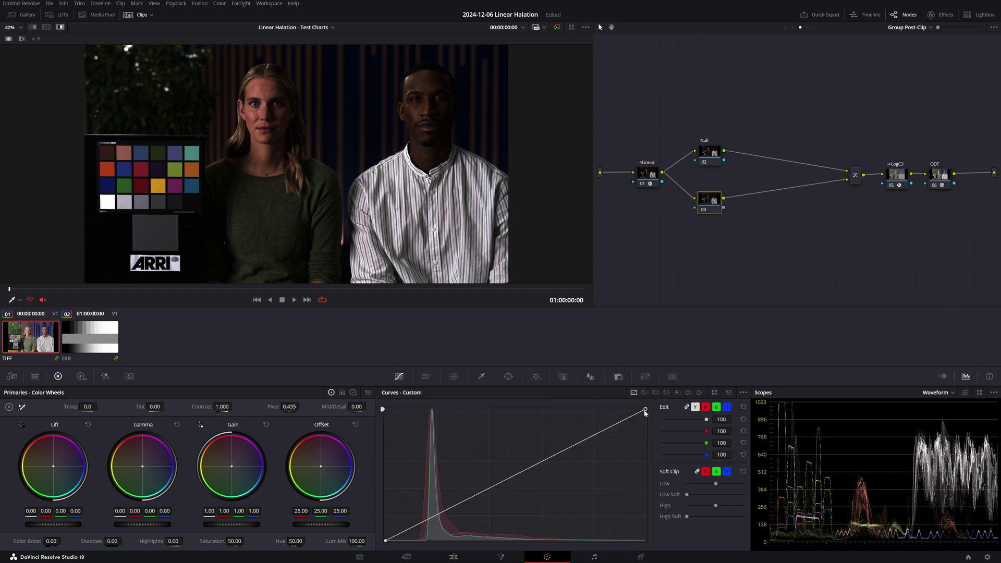
left_click_drag(645, 410, 651, 524)
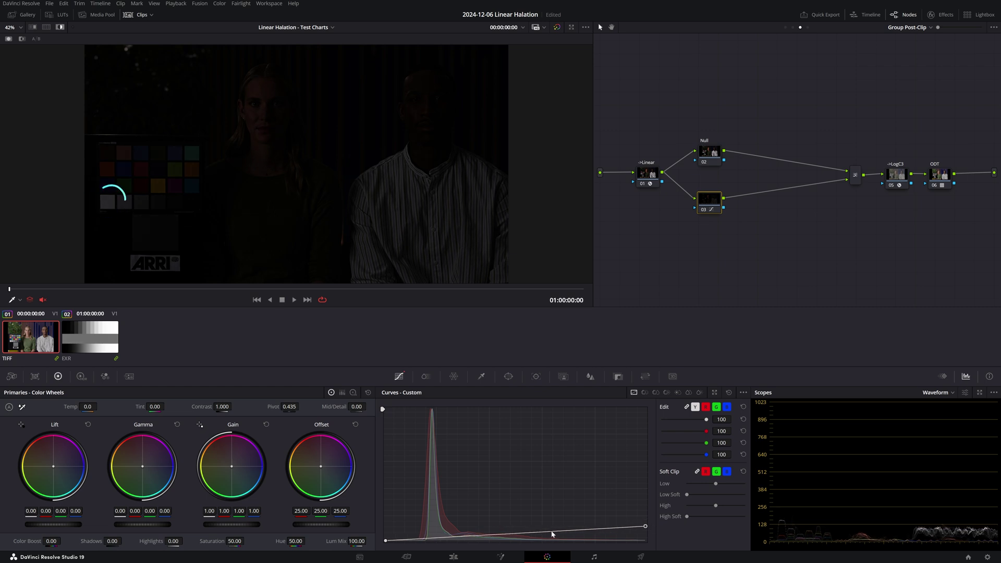
left_click_drag(551, 532, 562, 544)
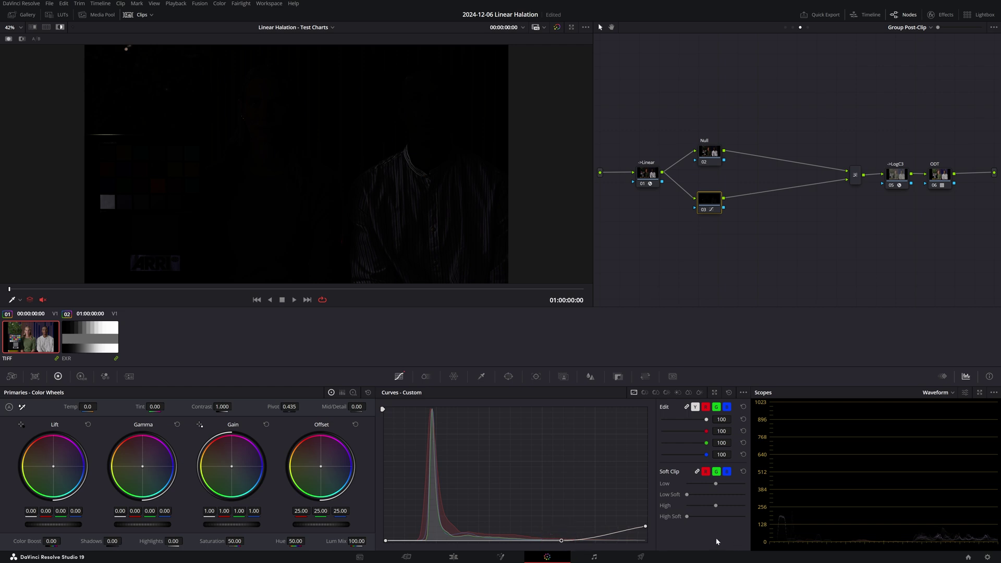
type("Selector")
key("Return")
- Add a serial node labelled "Warmth" after Selector and set its gain to red 1.55, green 0.75 and blue 0.15
key("alt+s")
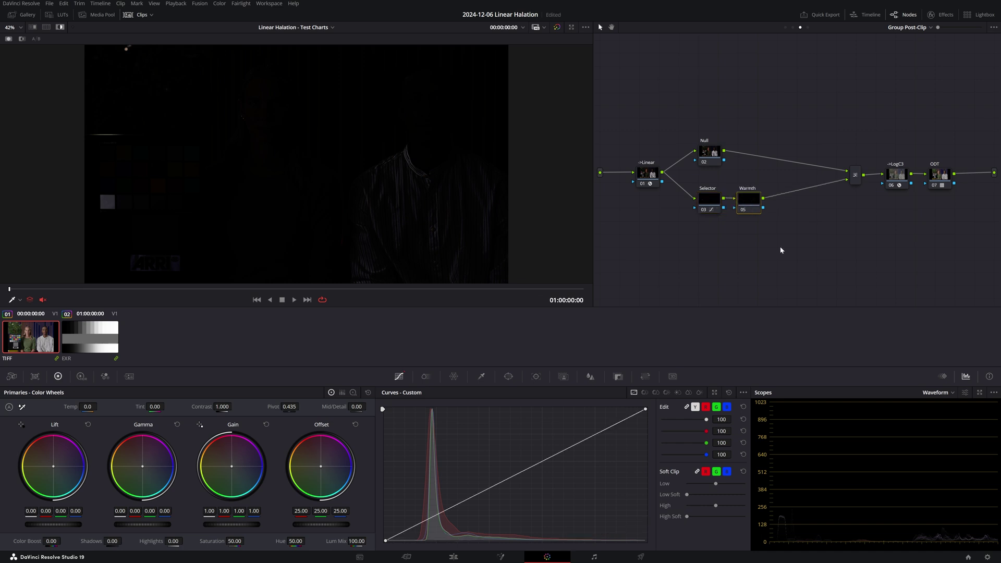
key("shift+h")
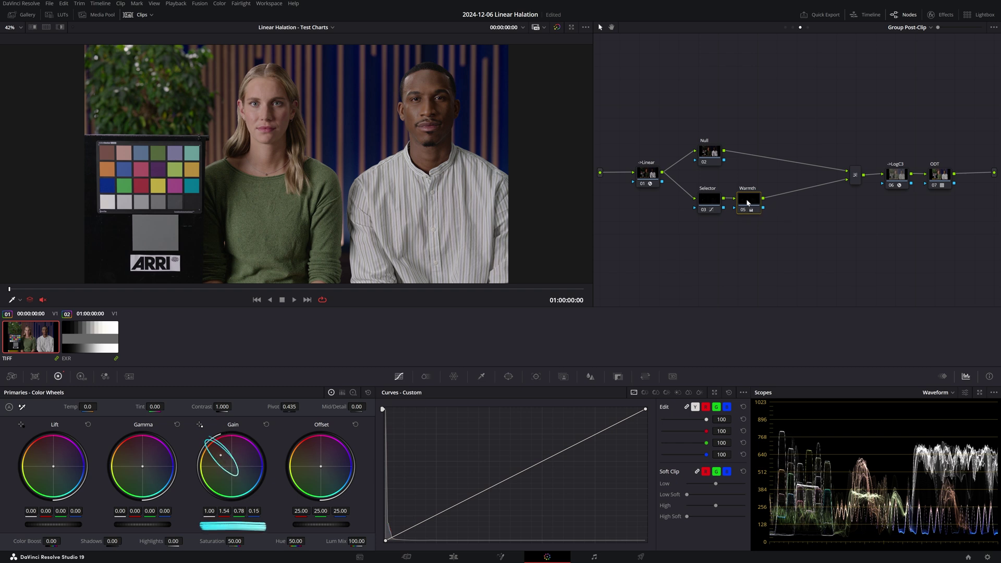
key("ctrl+d")
key("ctrl+d")
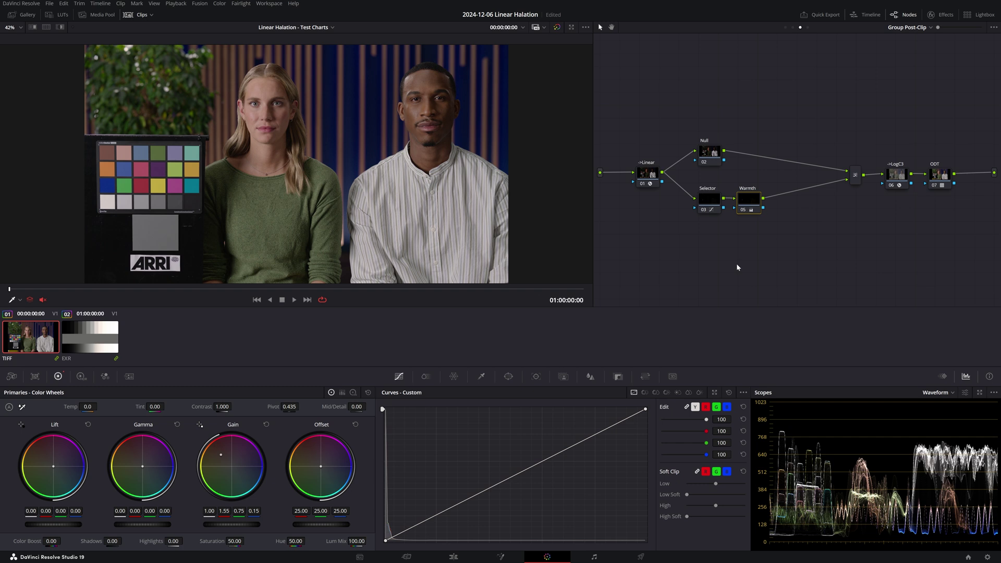
- Add a serial node labelled "Blur" after Warmth and set its blur radius to red 0.64, green 0.59 and blue 0.51
key("Down")
key("alt+s")
type("lur")
key("Return")
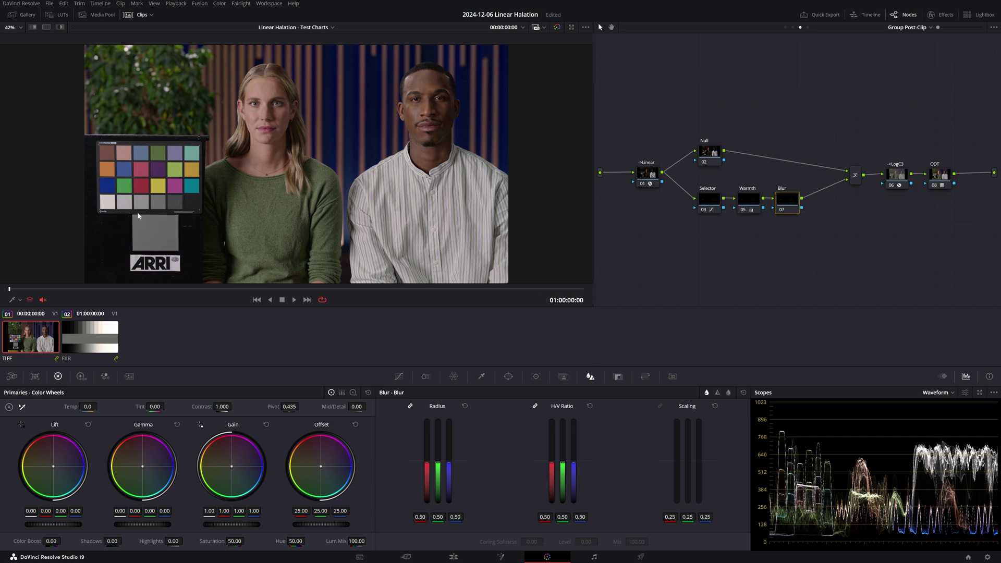
scroll(138, 215, "up", 10)
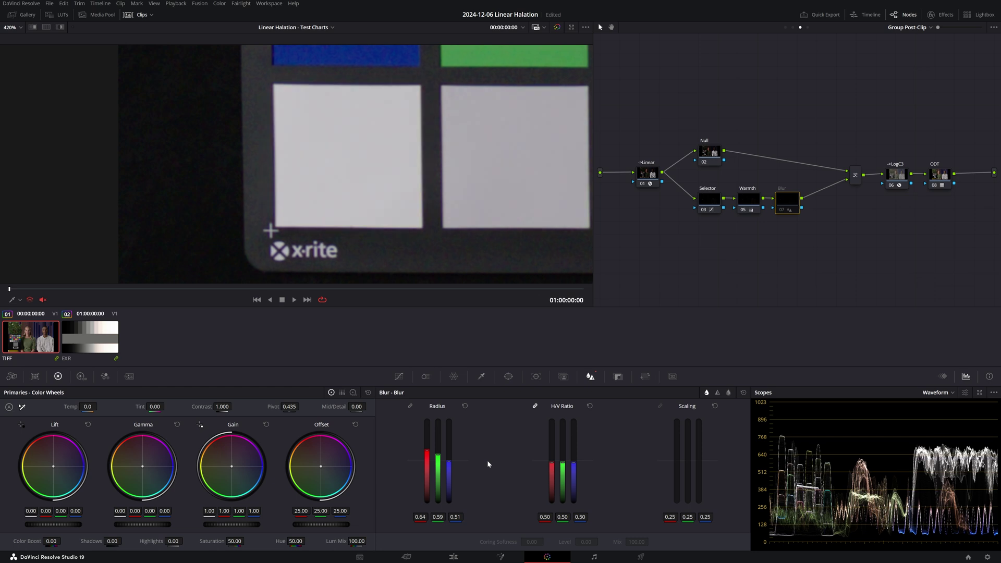
key("ctrl+d")
- Check the halation edges on the grayscale chart clip and set the Blur node's red radius to 0.61
key("Down")
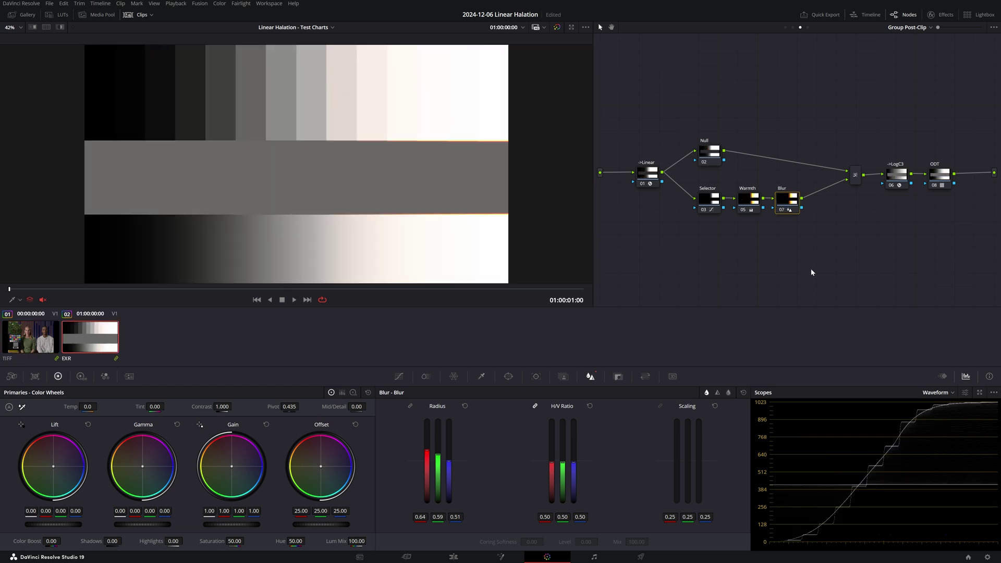
scroll(529, 230, "up", 6)
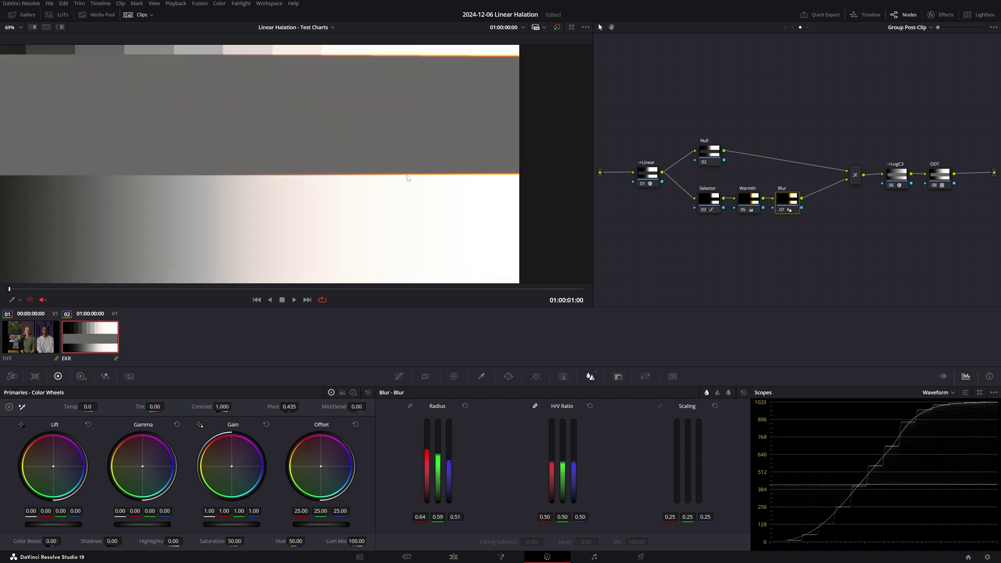
scroll(370, 184, "up", 3)
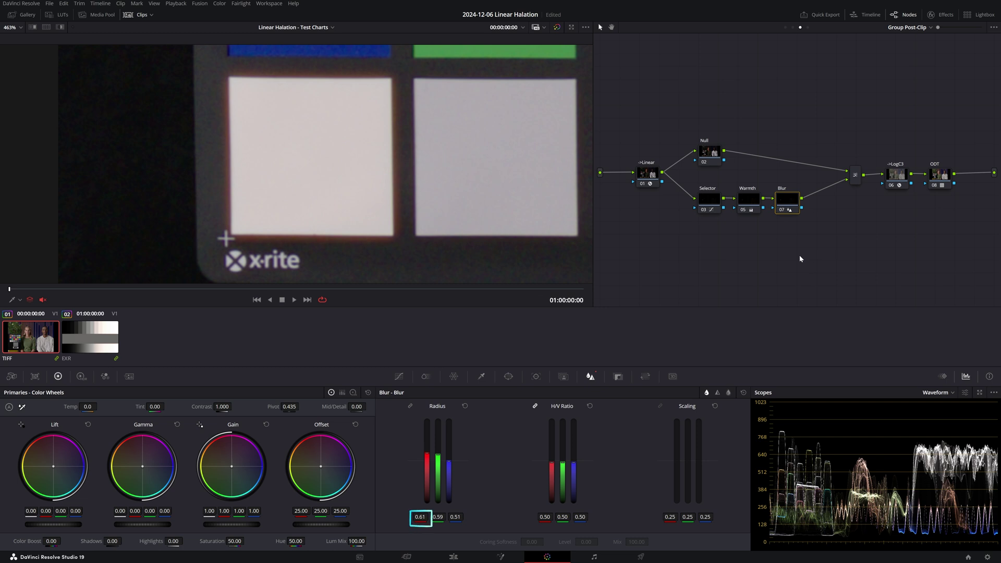
key("ctrl+d")
key("ctrl+d")
- Compare the color chart's white patch with all the halation nodes, from ->Linear to ->LogC3, disabled and enabled
left_click(709, 200)
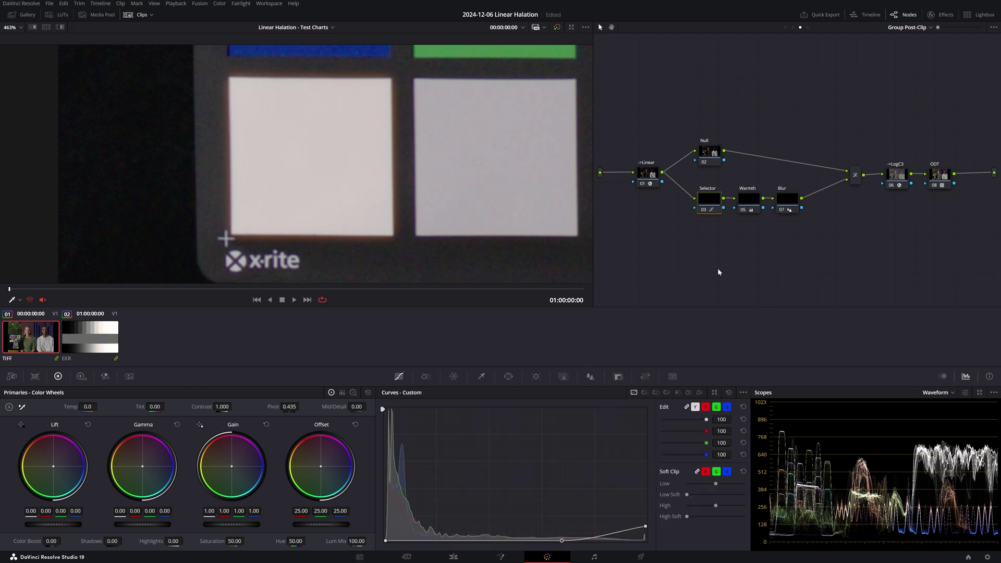
left_click(898, 169)
left_click_drag(902, 108, 636, 284)
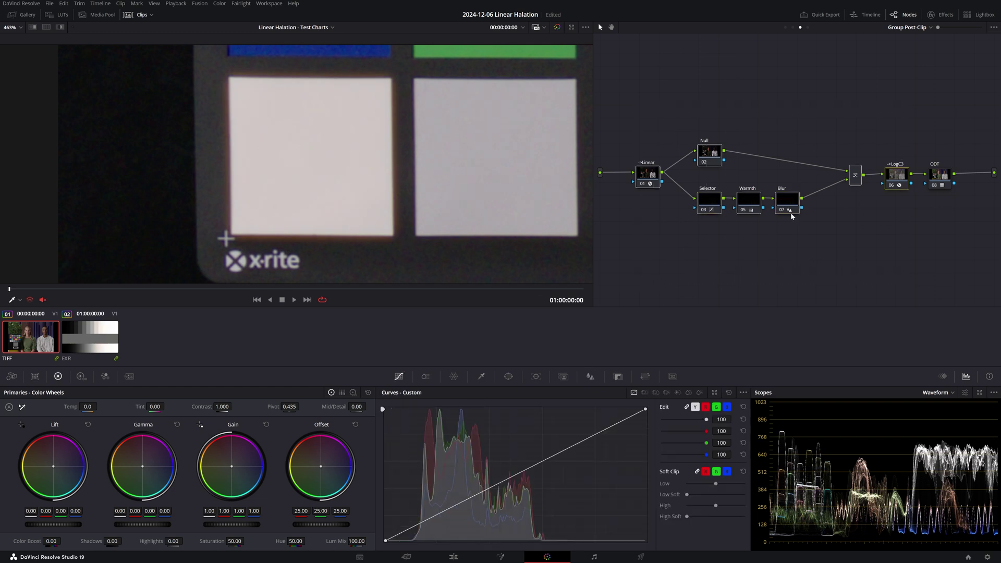
key("ctrl+d")
key("ctrl+d")
key("ctrl+d")
key("ctrl+d")
- Try a stronger halation by raising the white point of the Selector node's custom curve, and lower it back near zero
left_click(706, 205)
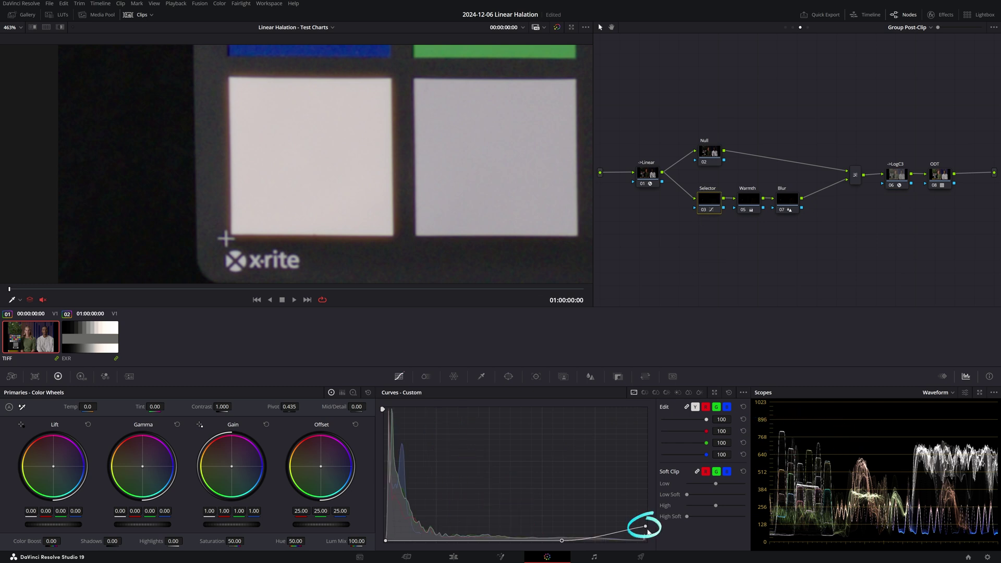
mouse_move(645, 528)
left_mouse_down()
mouse_move(649, 482)
mouse_move(661, 472)
left_mouse_up()
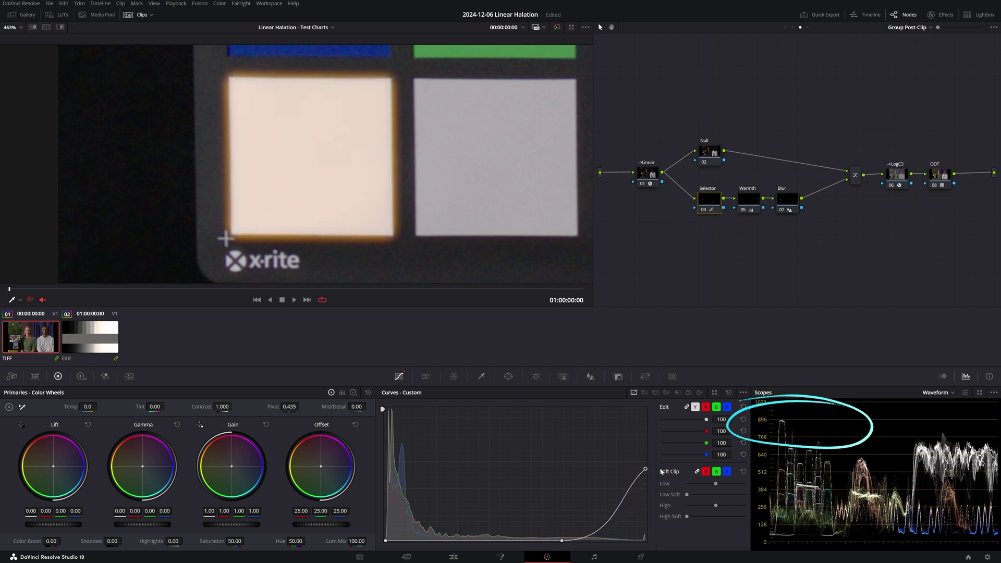
mouse_move(661, 472)
left_mouse_down()
mouse_move(655, 536)
mouse_move(656, 528)
left_mouse_up()
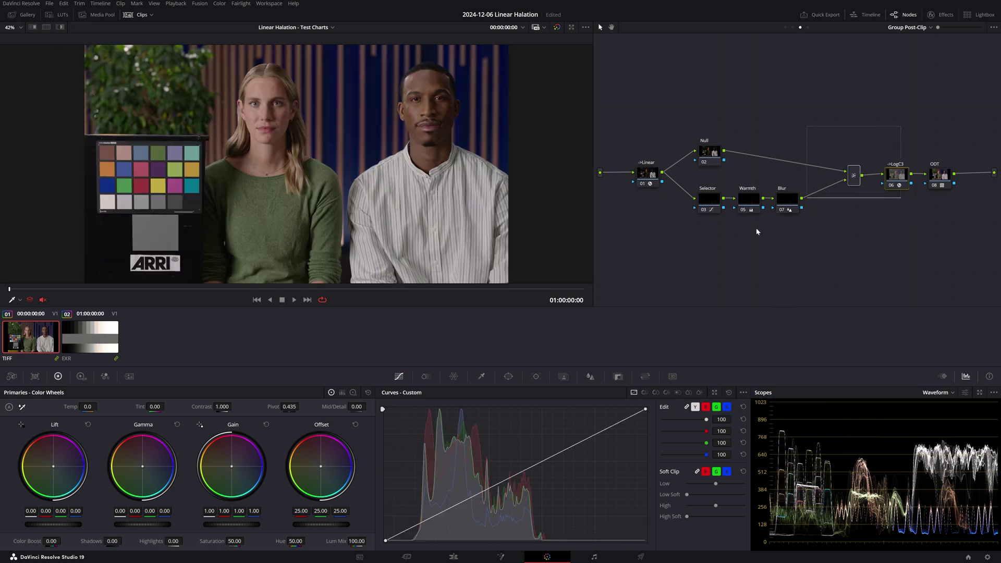
- Combine all nodes except ODT into one compound node for the halation effect
left_click_drag(900, 125, 639, 272)
right_click(647, 177)
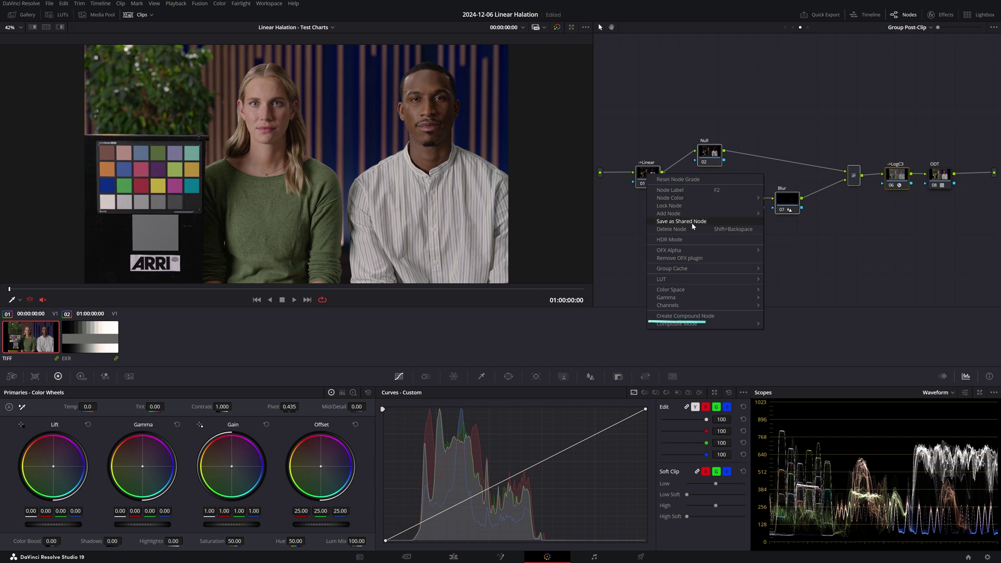
left_click(717, 316)
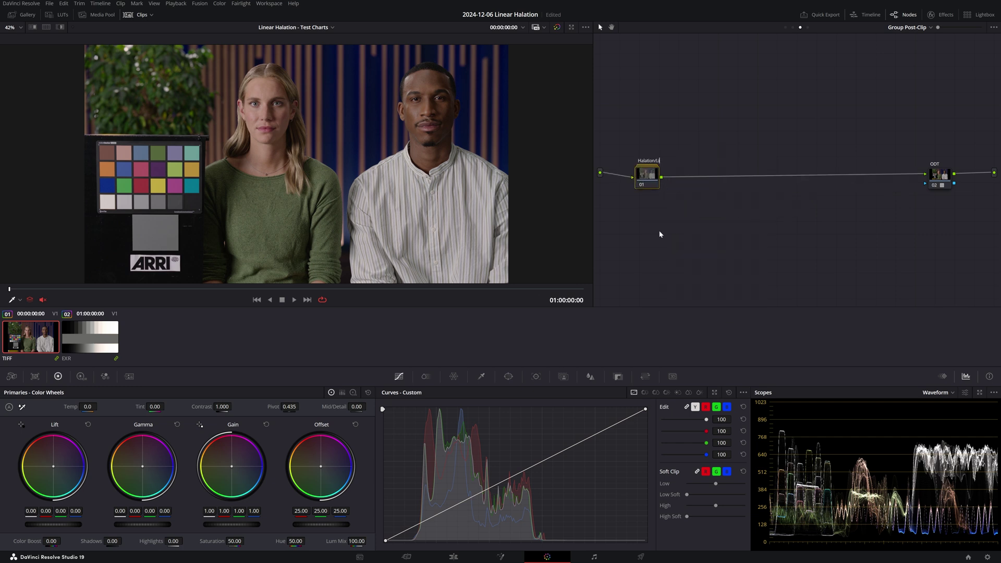
- Delete the ODT node and save the halation compound node as a still labelled Halation in the PowerGrade album
left_click(932, 182)
key("Delete")
left_click(32, 15)
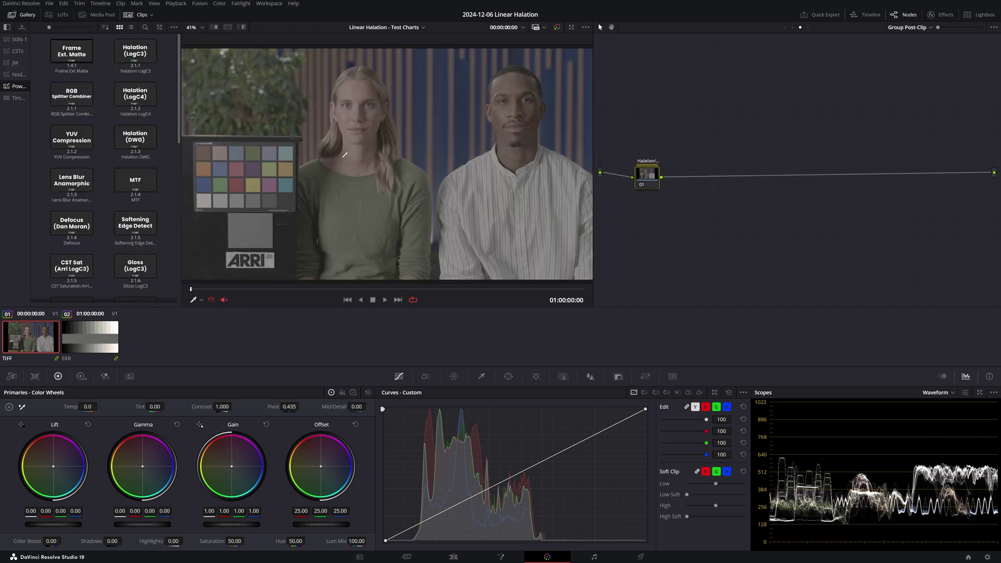
right_click(349, 153)
left_click(357, 157)
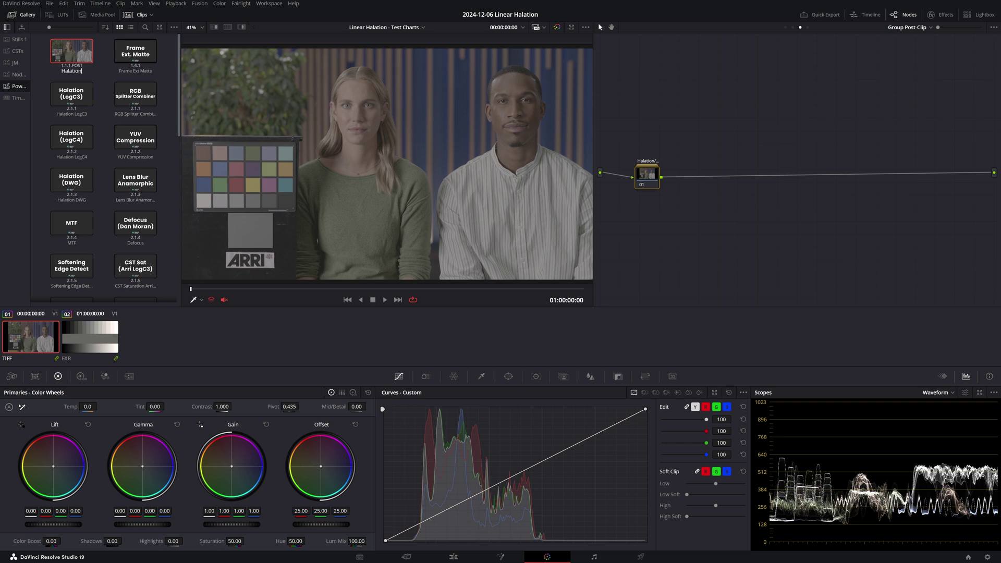
left_click_drag(647, 176, 648, 175)
left_click(23, 15)
- In the Linear Halation - Footage timeline, set the car clip's halation node key output gain to 0.621 and compare the effect off and on
left_click(290, 27)
left_click(285, 49)
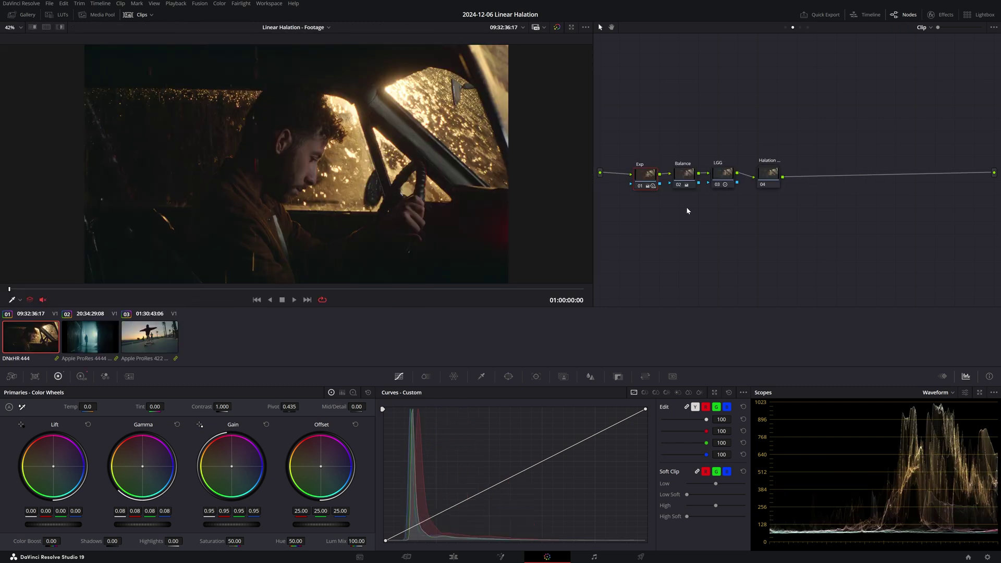
scroll(329, 241, "up", 10)
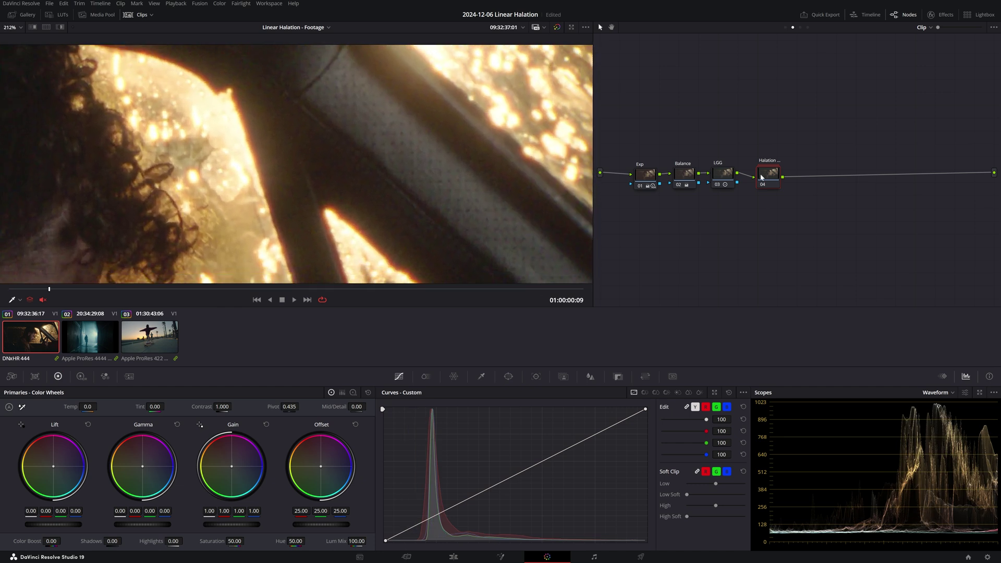
key("ctrl+d")
key("F9")
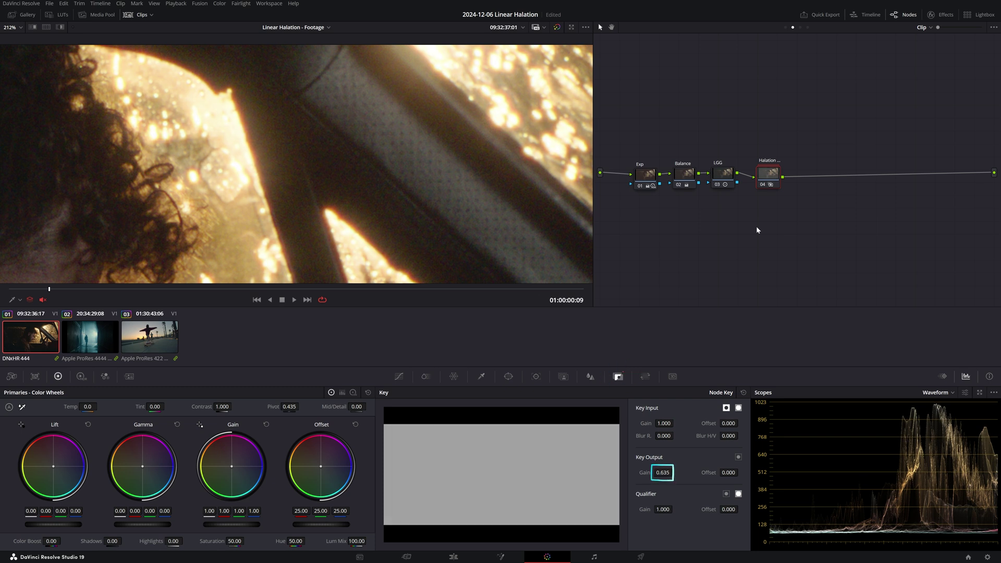
key("shift+z")
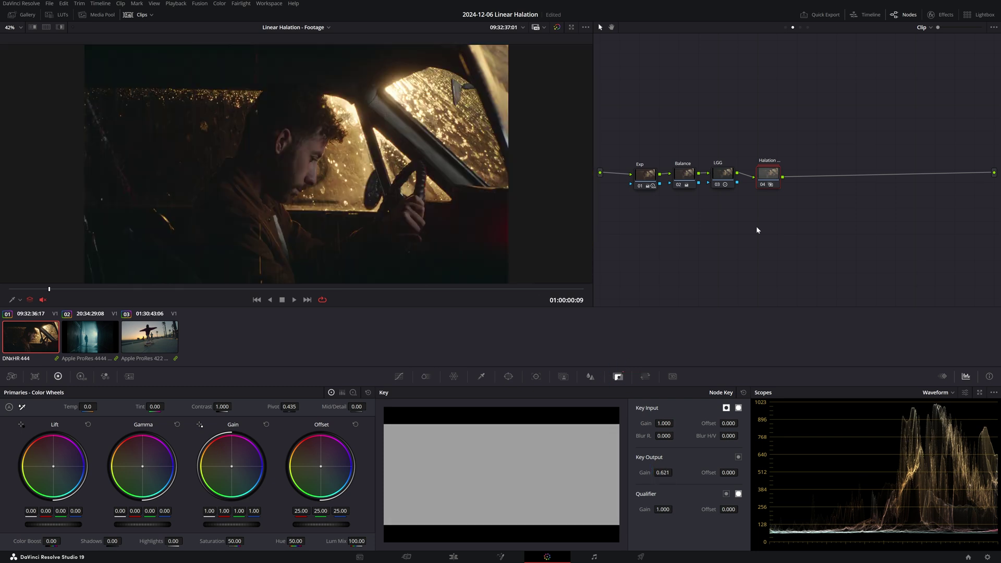
key("ctrl+d")
key("ctrl+d")
- Compare the red lights in the alley clip up close with the halation node disabled and enabled
key("Down")
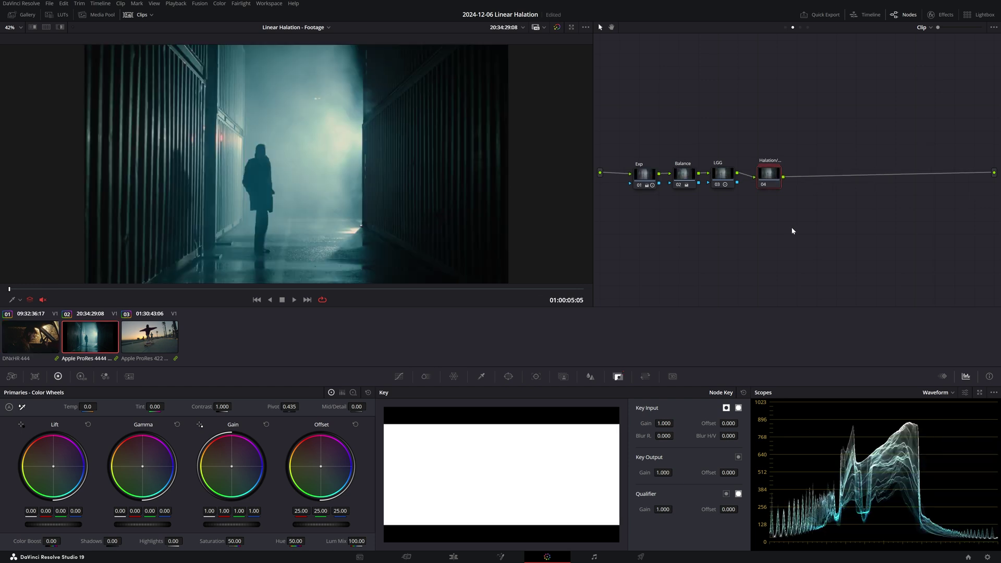
key("ctrl+d")
key("space")
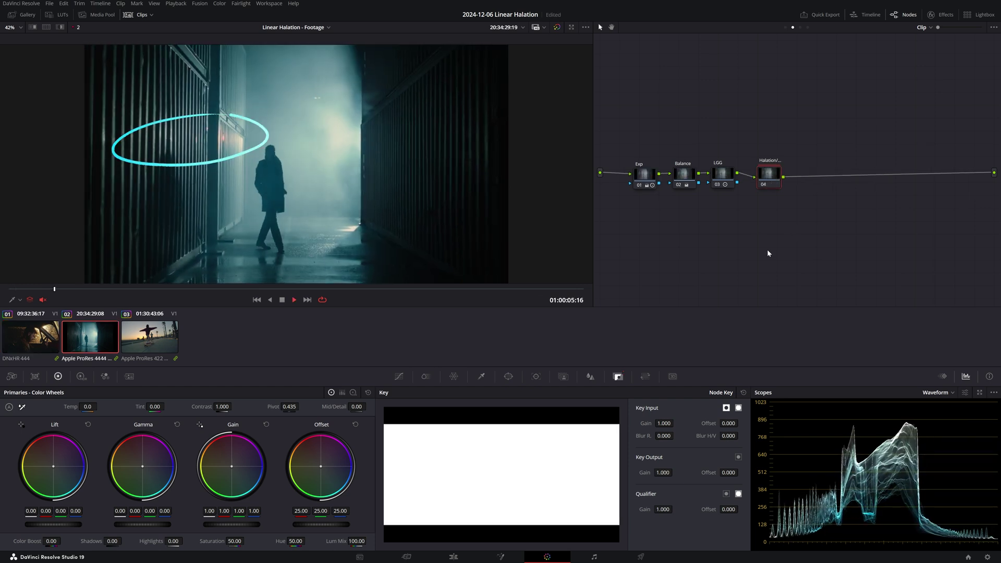
key("space")
scroll(342, 213, "up", 10)
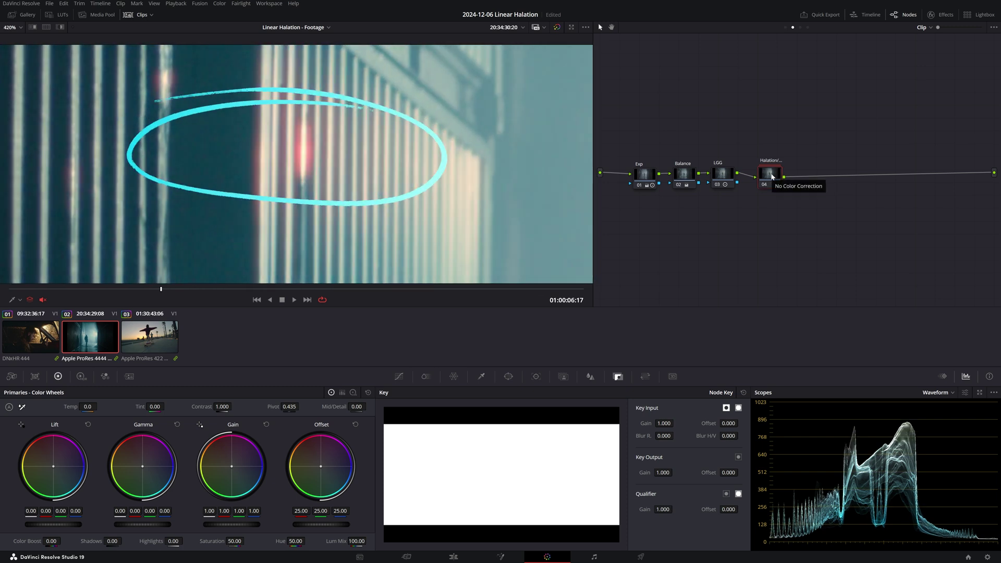
key("ctrl+d")
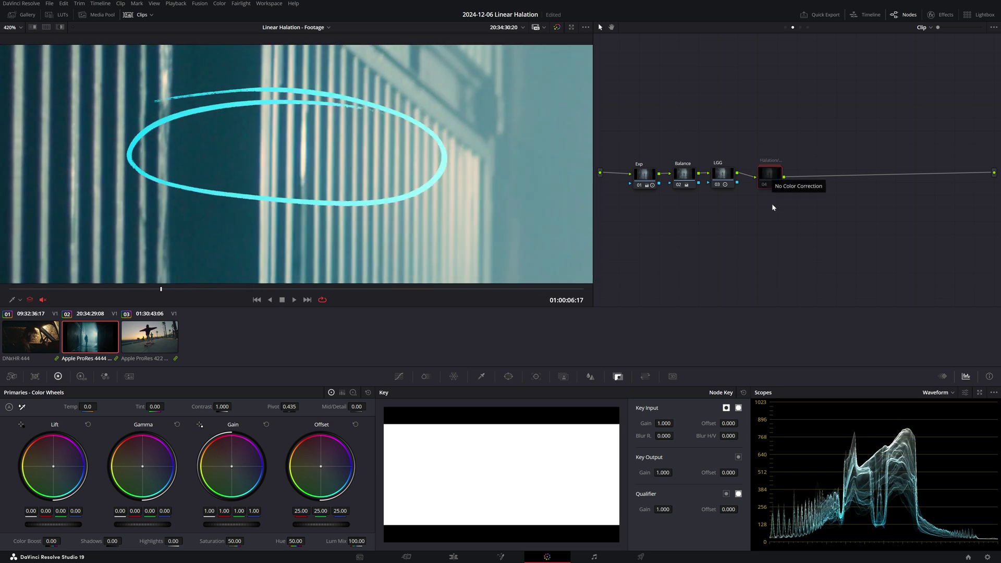
key("ctrl+d")
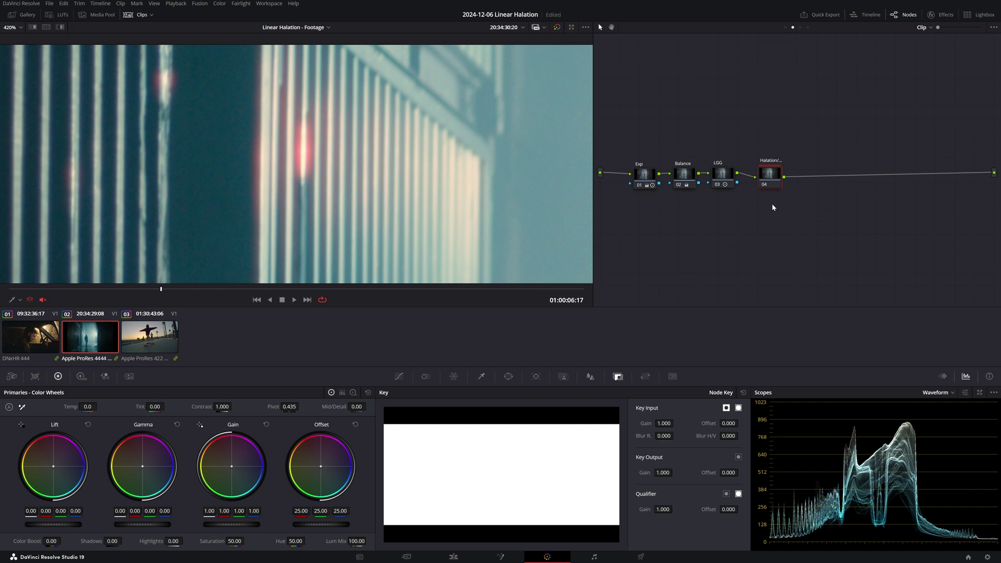
- Inside the alley clip's halation compound node, reduce the Warmth node's gain tint to red 1.23, green 0.91 and blue 0.62
right_click(774, 177)
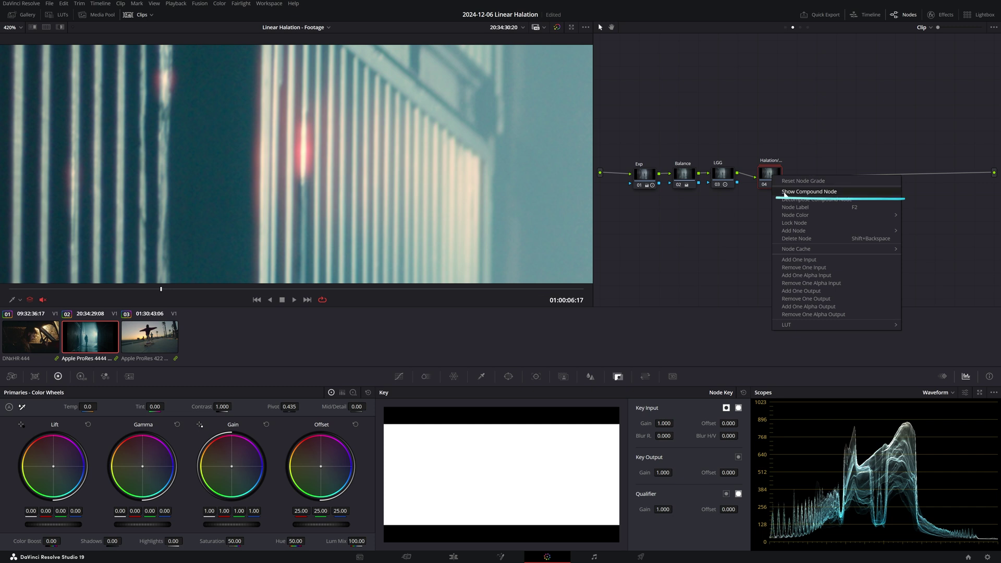
left_click(785, 192)
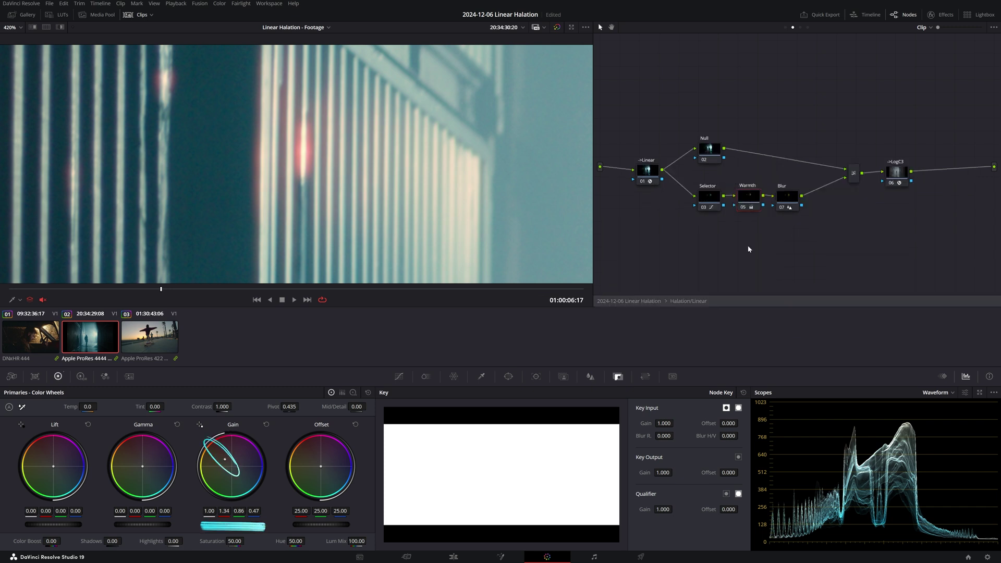
right_click(749, 247)
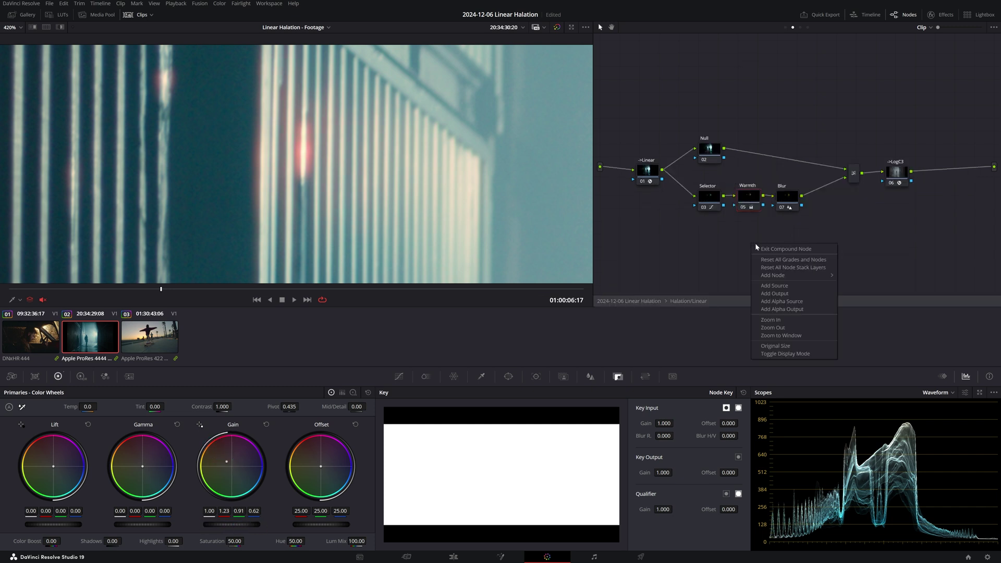
left_click(764, 250)
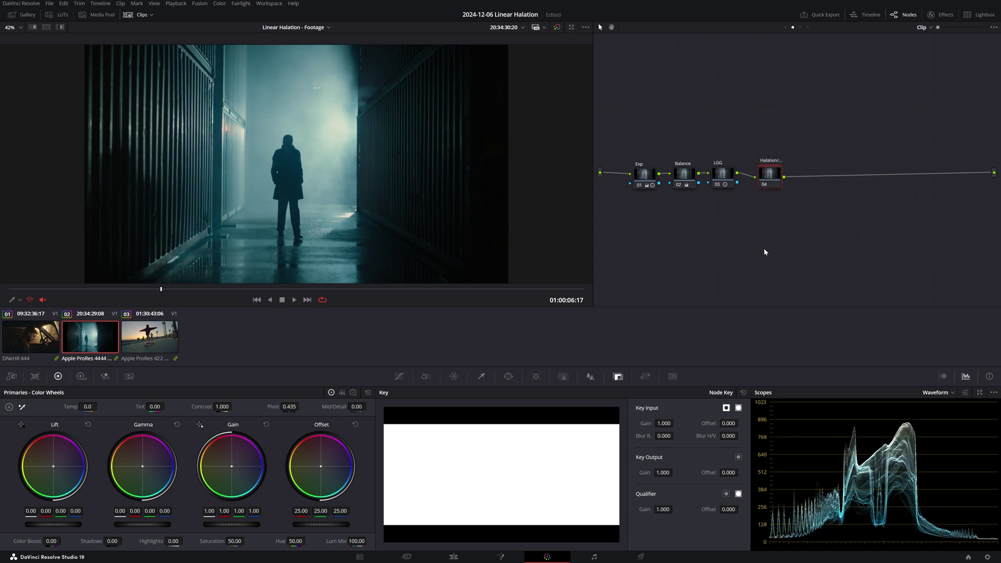
- On the skateboarder clip, check the halation around the sunset silhouettes and set the halation node's key output gain to 0.631
key("Down")
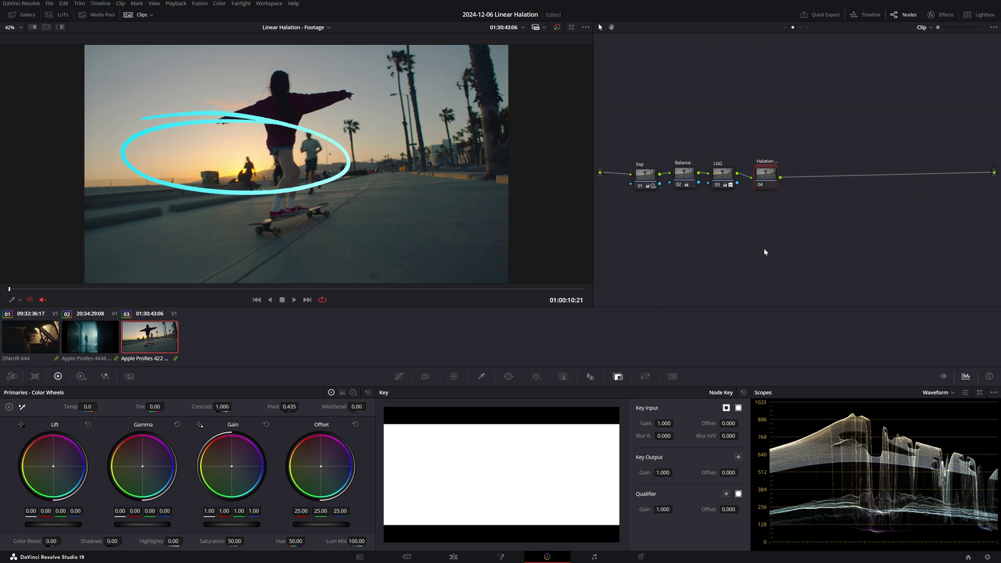
scroll(202, 171, "up", 8)
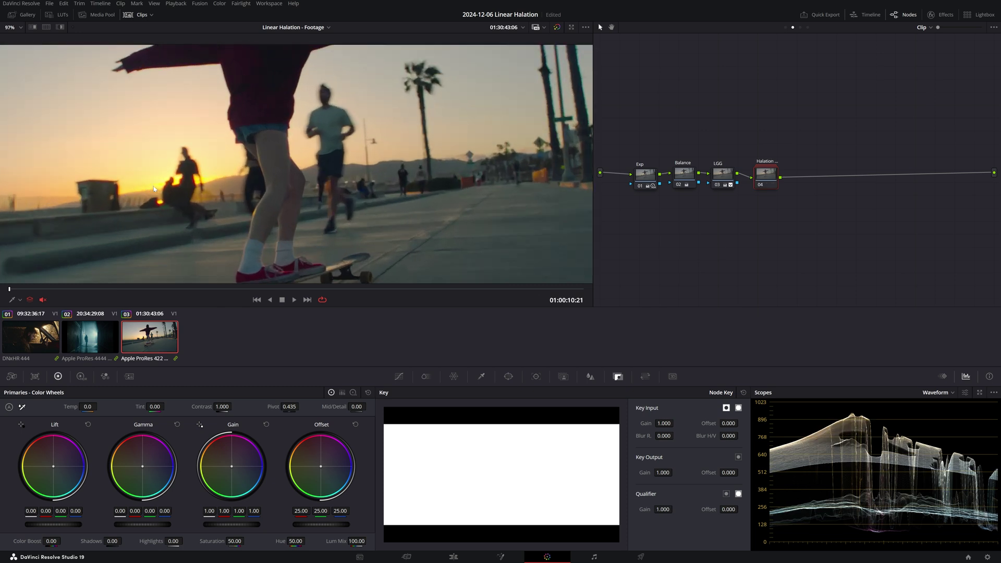
scroll(247, 183, "up", 1)
left_click_drag(239, 174, 334, 138)
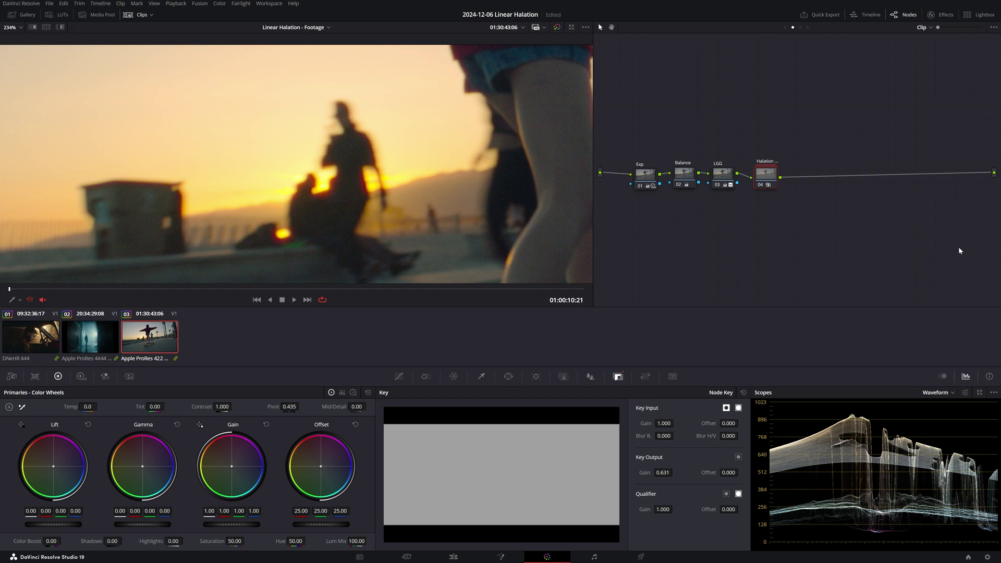
key("shift+z")
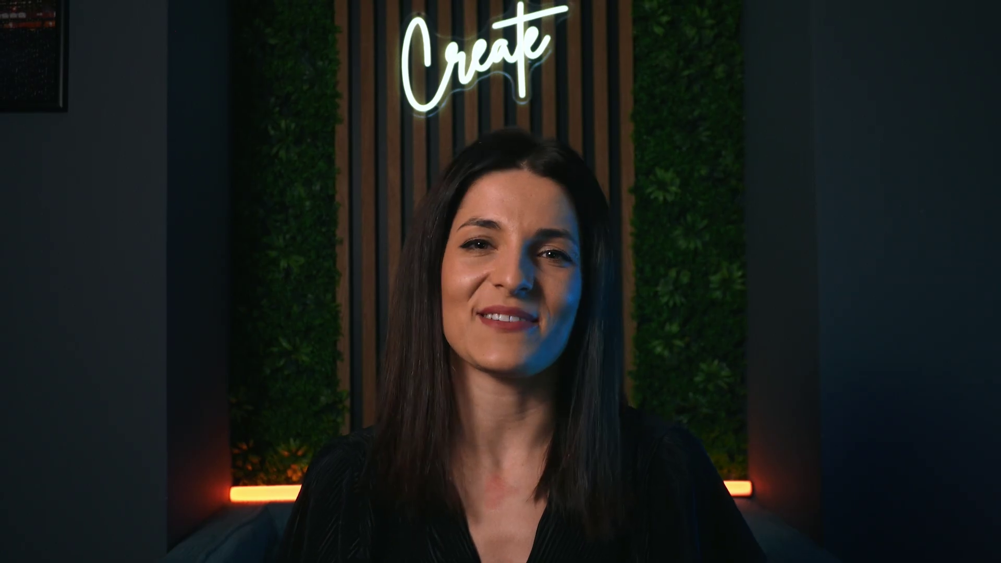